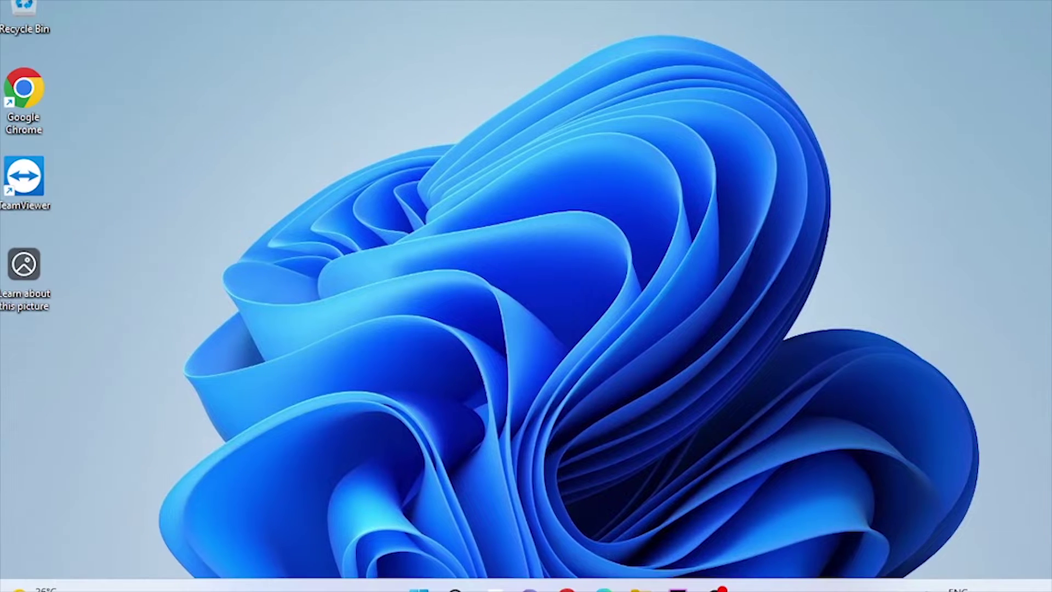
Launch Task Manager from the taskbar's context menu
{"action": "right_click", "coordinate": [780, 585]}
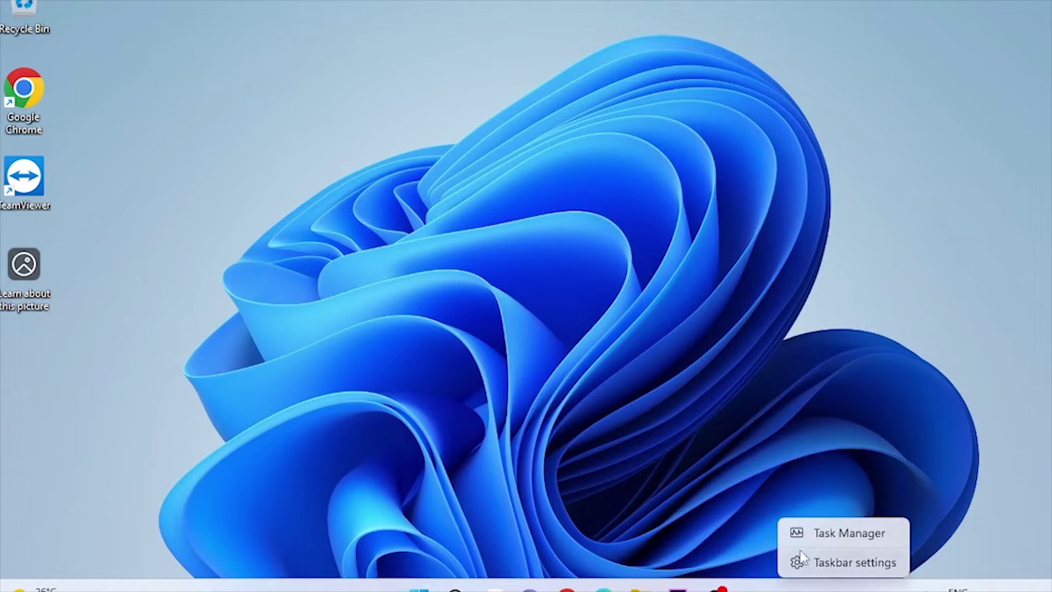
{"action": "left_click", "coordinate": [808, 528]}
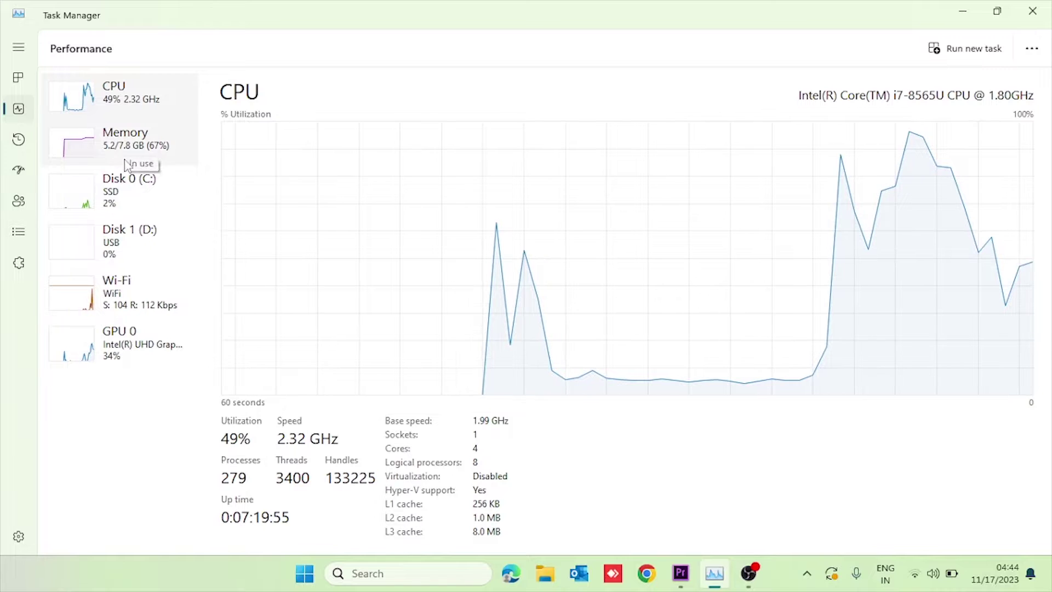
View the Memory, Disk 0 (C:) and CPU usage graphs on the Performance page
{"action": "left_click", "coordinate": [63, 159]}
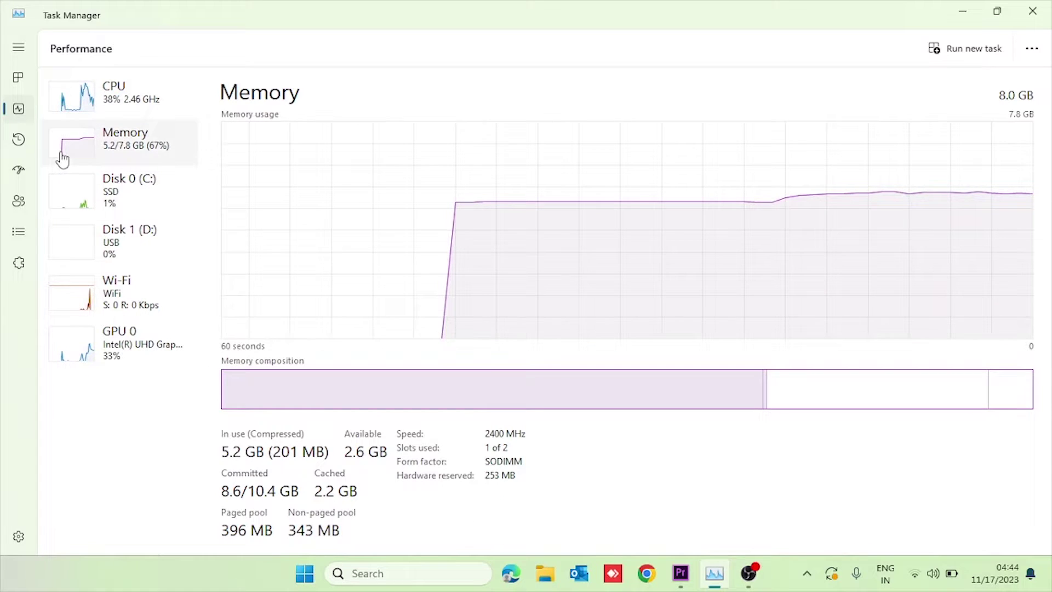
{"action": "left_click", "coordinate": [65, 198]}
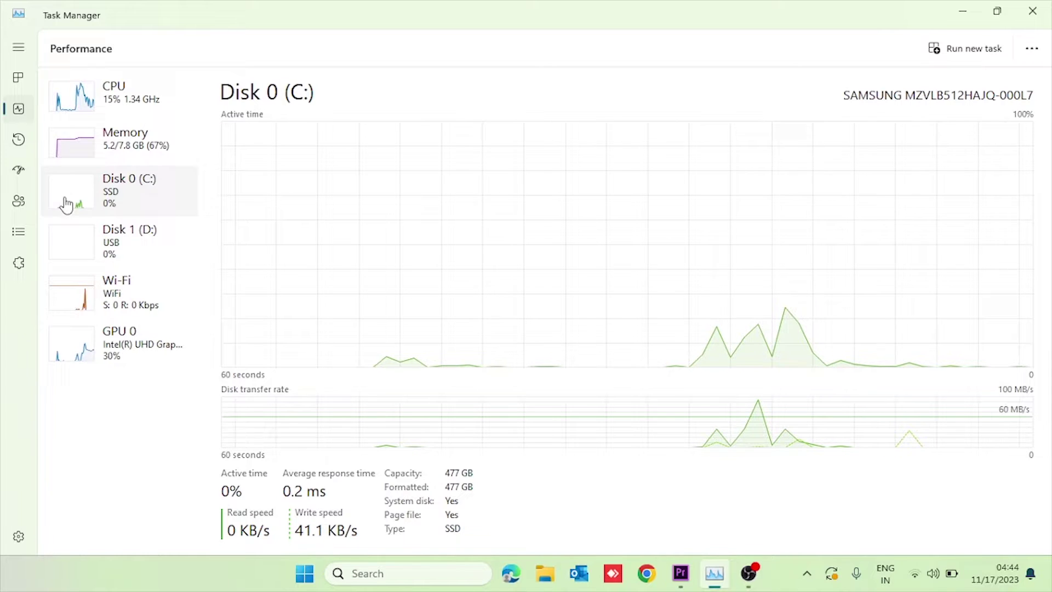
{"action": "left_click", "coordinate": [69, 108]}
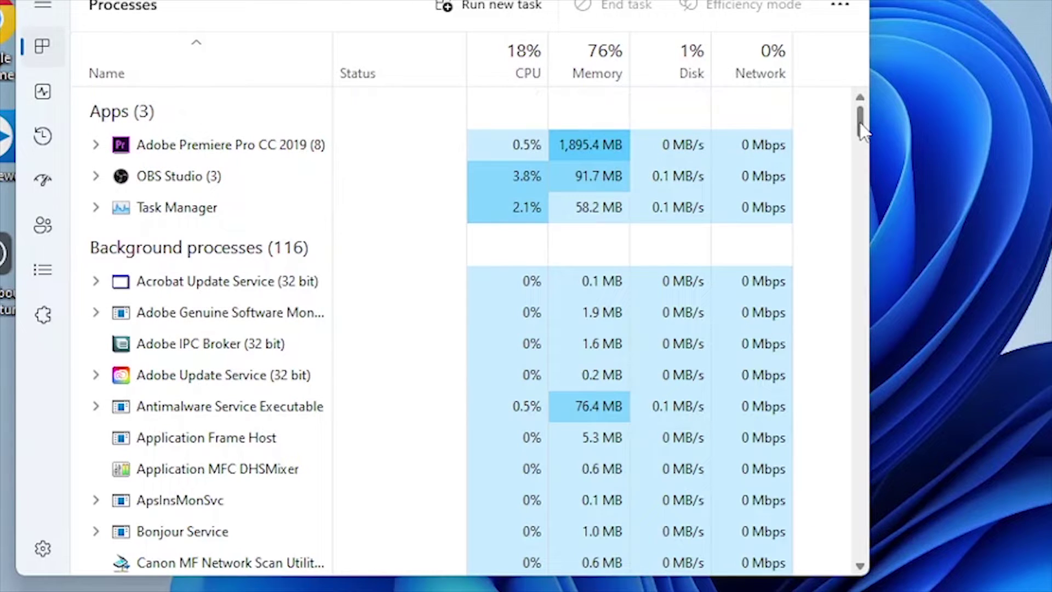
Browse the Processes list by dragging its scrollbar
{"action": "mouse_move", "coordinate": [859, 125]}
{"action": "left_mouse_down"}
{"action": "mouse_move", "coordinate": [860, 149]}
{"action": "mouse_move", "coordinate": [860, 121]}
{"action": "left_mouse_up"}
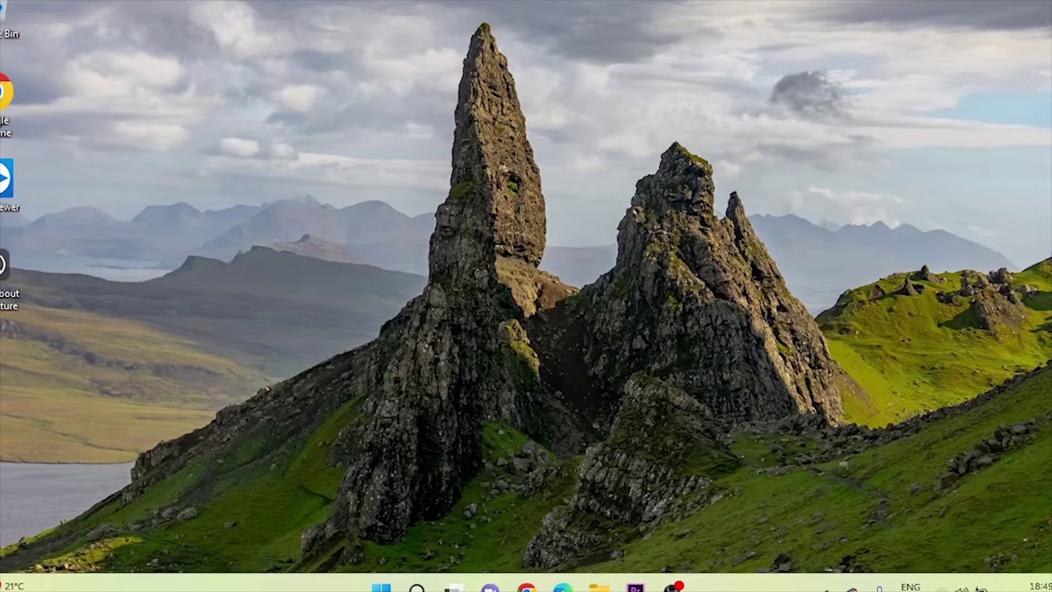
Reopen Task Manager from the taskbar's context menu
{"action": "right_click", "coordinate": [752, 582]}
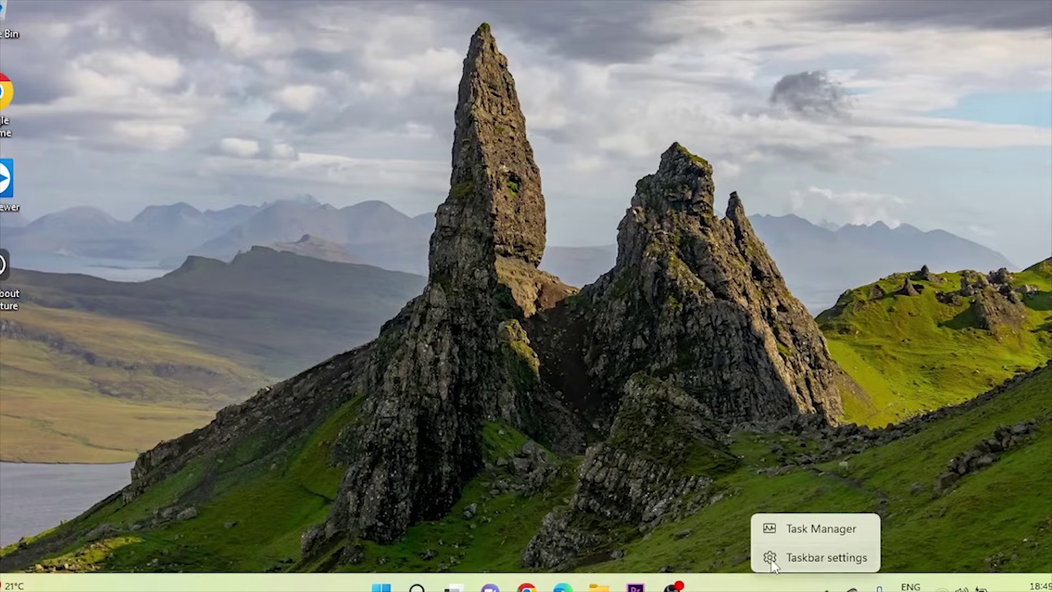
{"action": "left_click", "coordinate": [782, 527]}
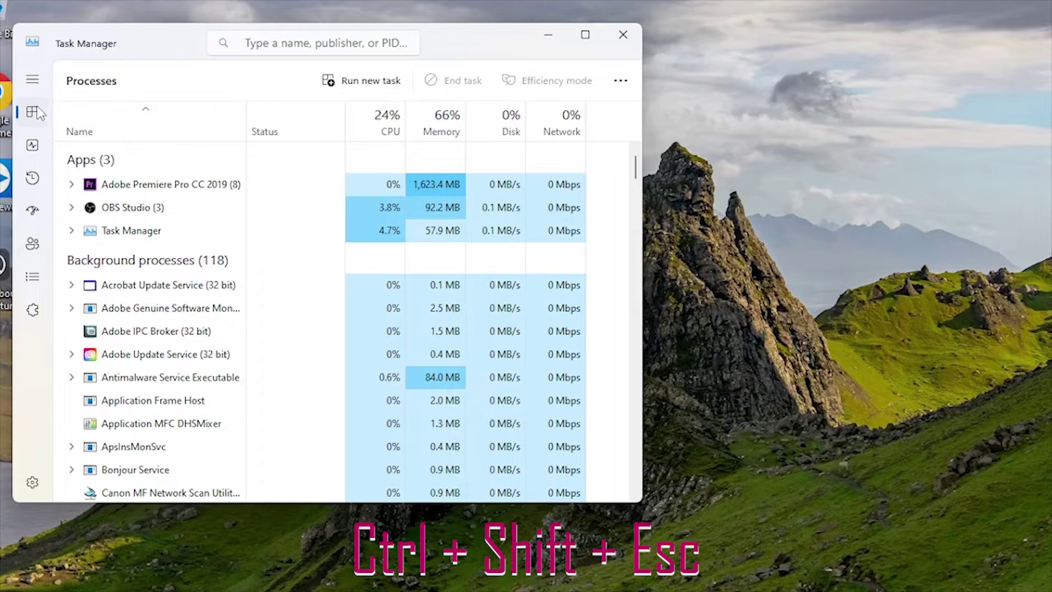
Jump from Adobe Premiere Pro CC 2019 in Processes to its entry on the Details page
{"action": "left_click", "coordinate": [34, 278]}
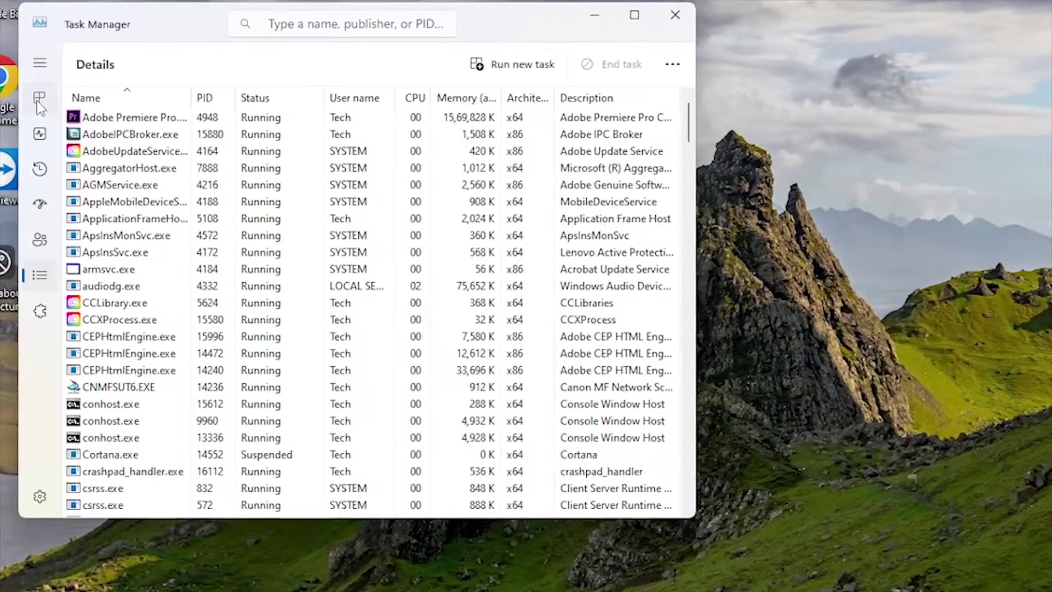
{"action": "left_click", "coordinate": [33, 110]}
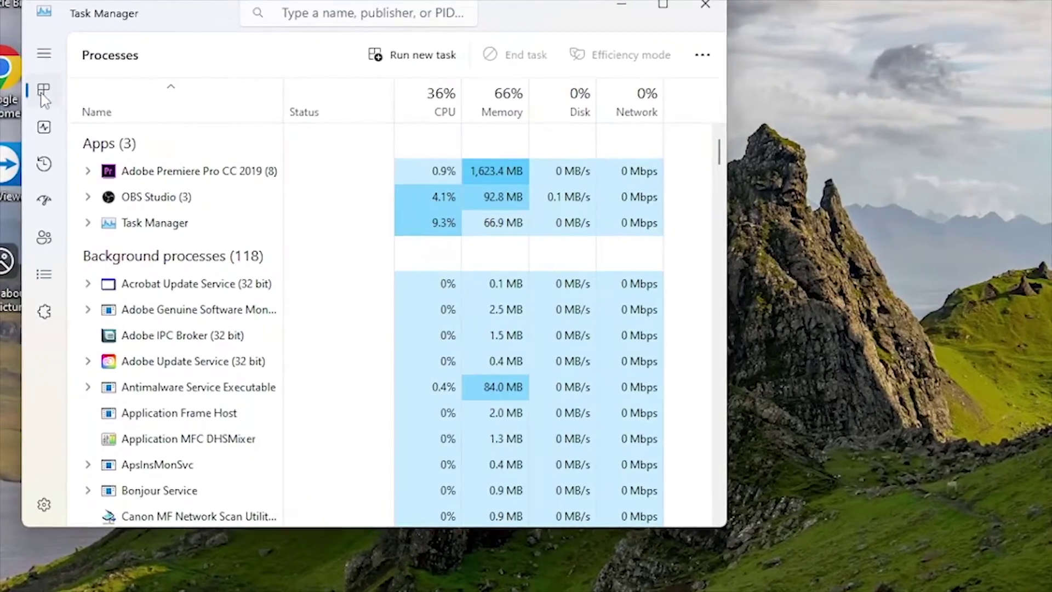
{"action": "right_click", "coordinate": [175, 178]}
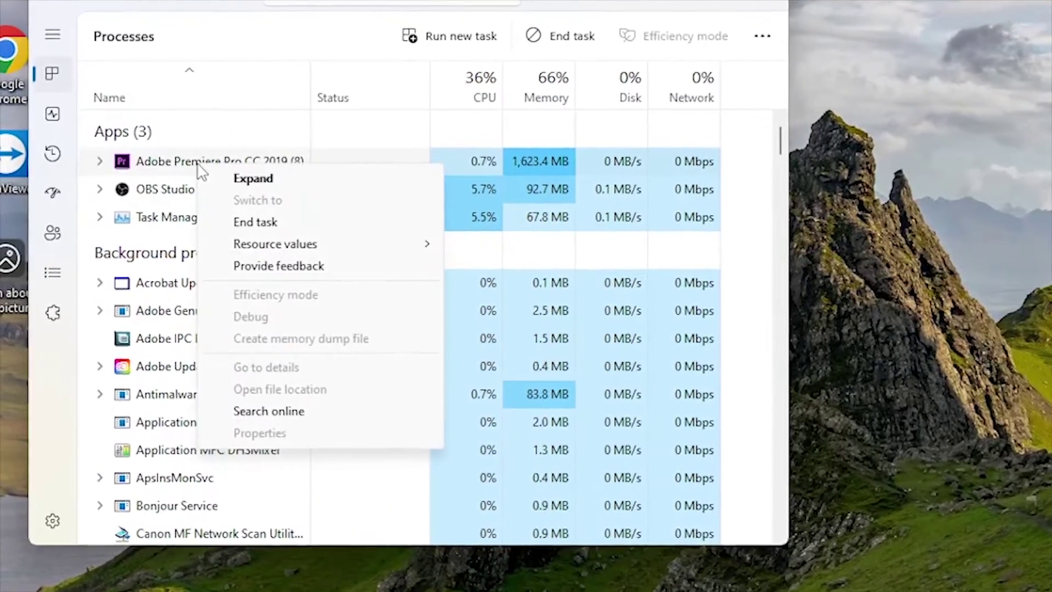
{"action": "left_click", "coordinate": [57, 274]}
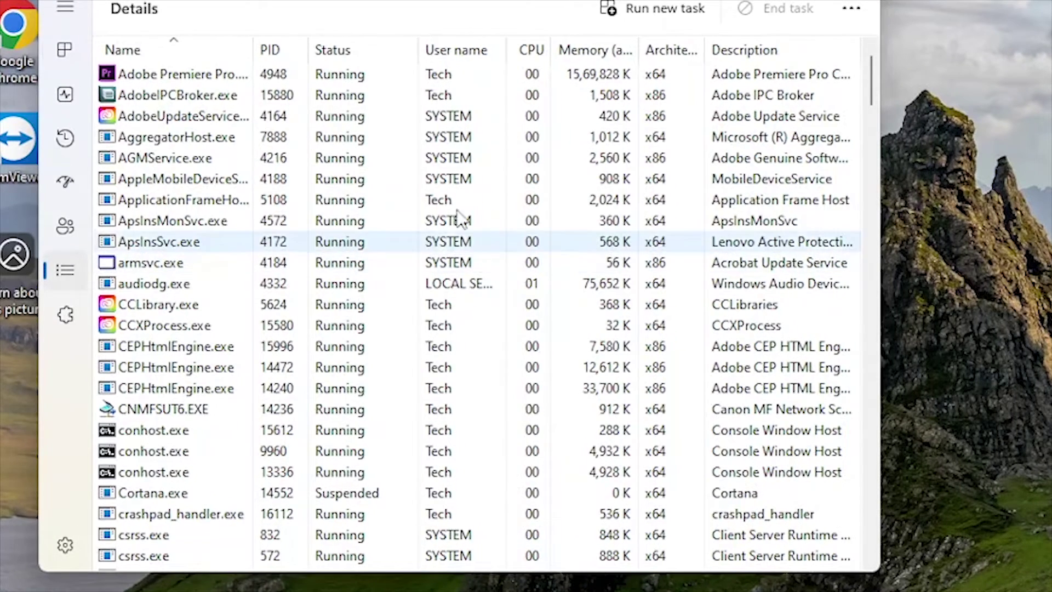
Sort the Details list by memory use, then by CPU use, toggling each order
{"action": "right_click", "coordinate": [225, 73]}
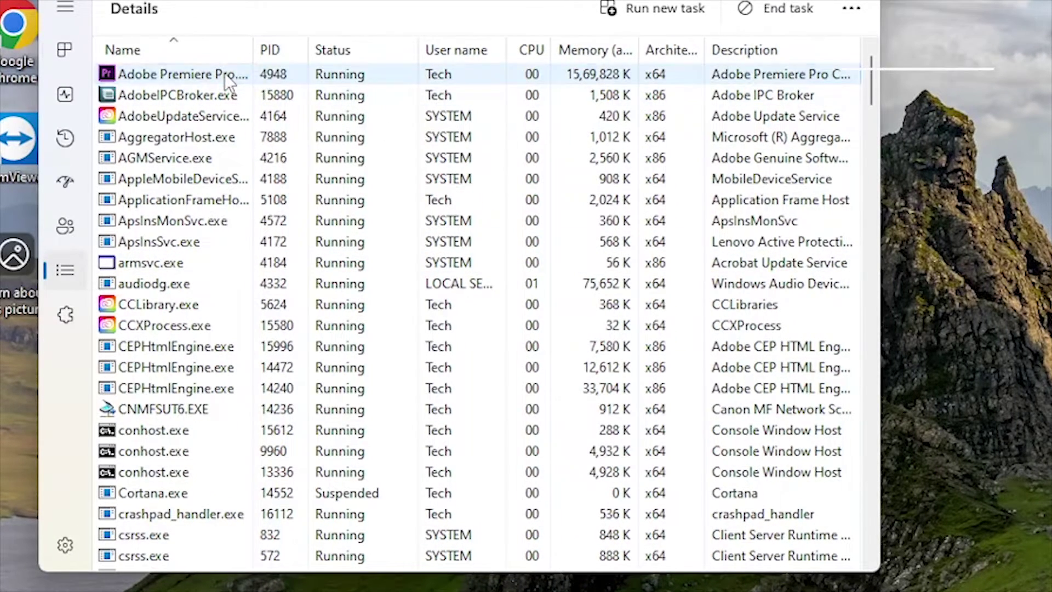
{"action": "left_click", "coordinate": [569, 50]}
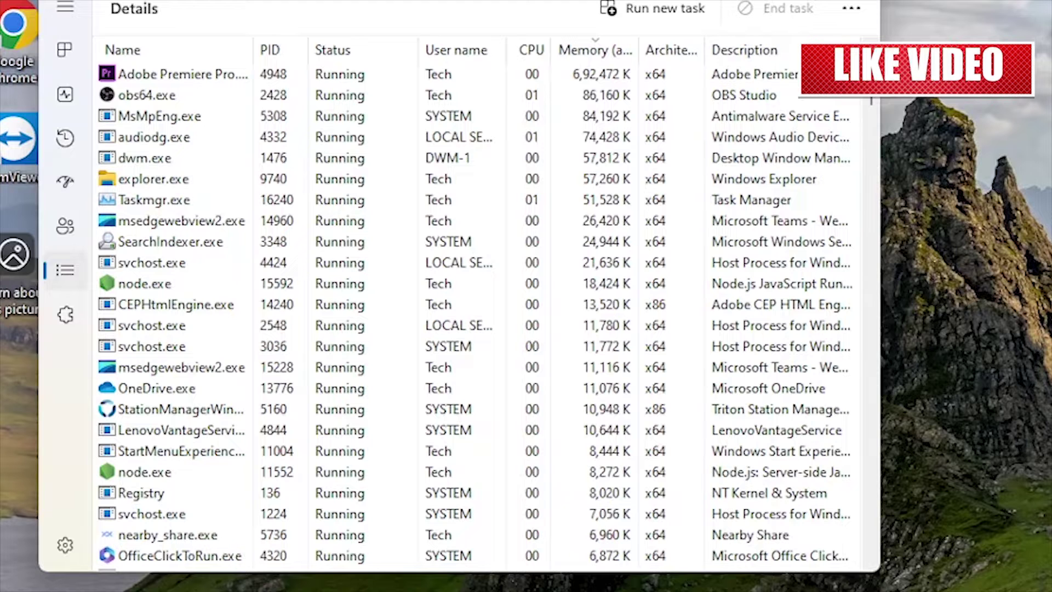
{"action": "left_click", "coordinate": [583, 50]}
{"action": "left_click", "coordinate": [584, 52]}
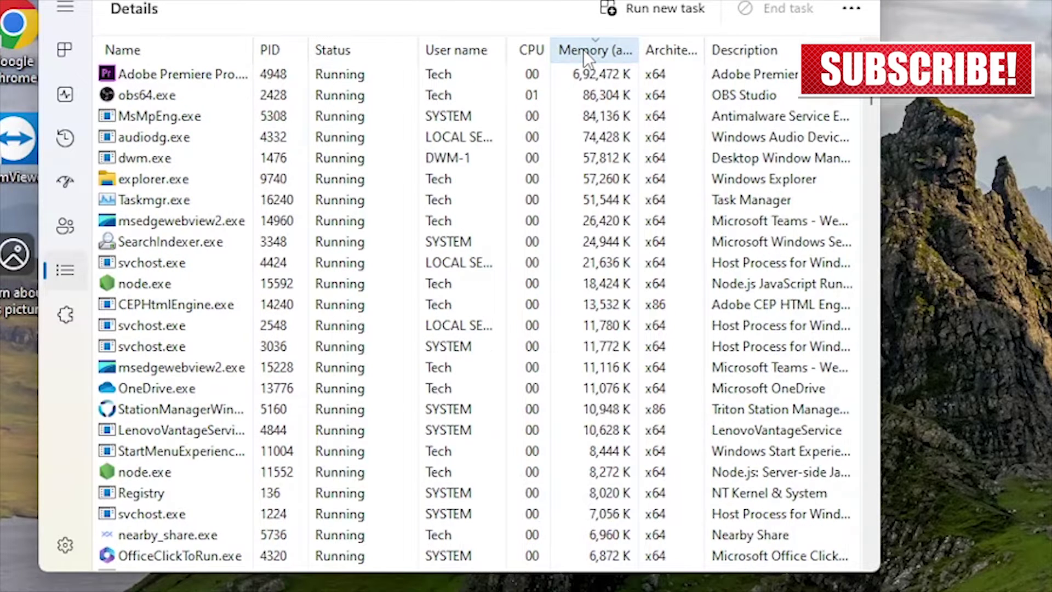
{"action": "left_click", "coordinate": [531, 53]}
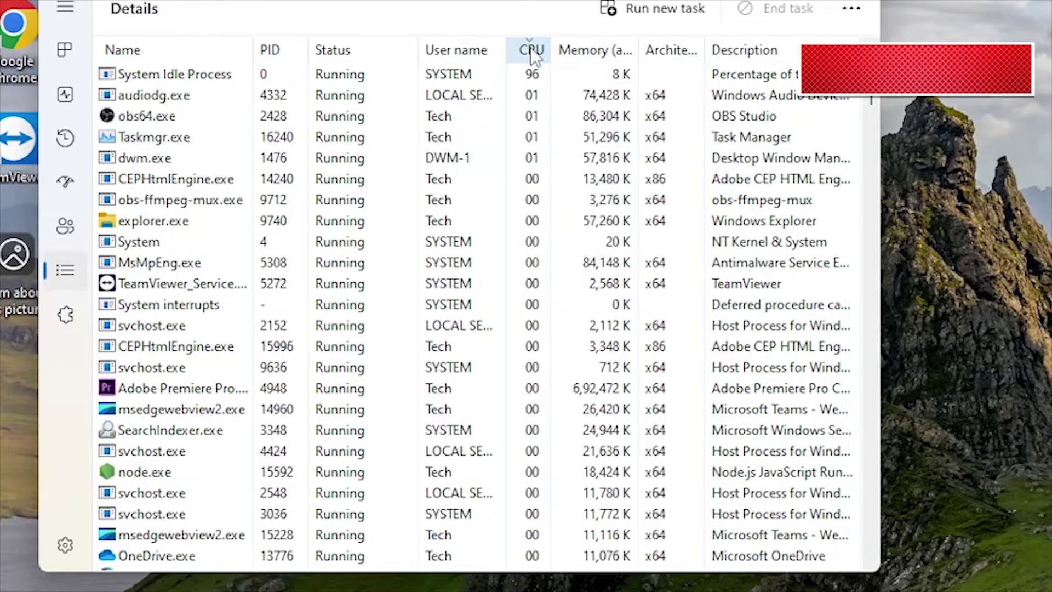
{"action": "left_click", "coordinate": [531, 54]}
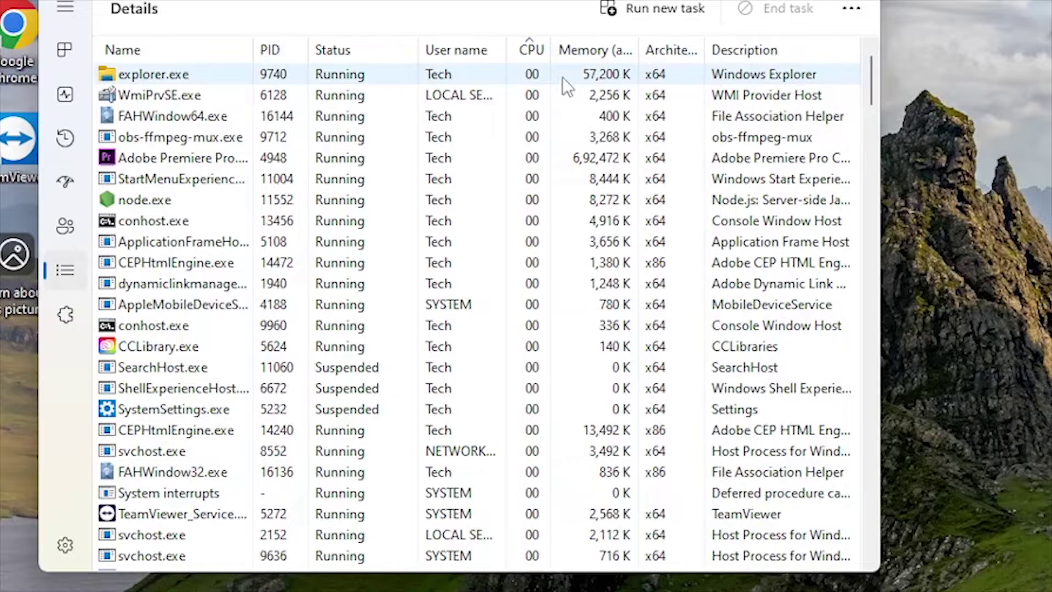
Sort by name, then give Adobe Premiere Pro.exe Realtime priority and confirm the change
{"action": "left_click", "coordinate": [164, 50]}
{"action": "right_click", "coordinate": [224, 72]}
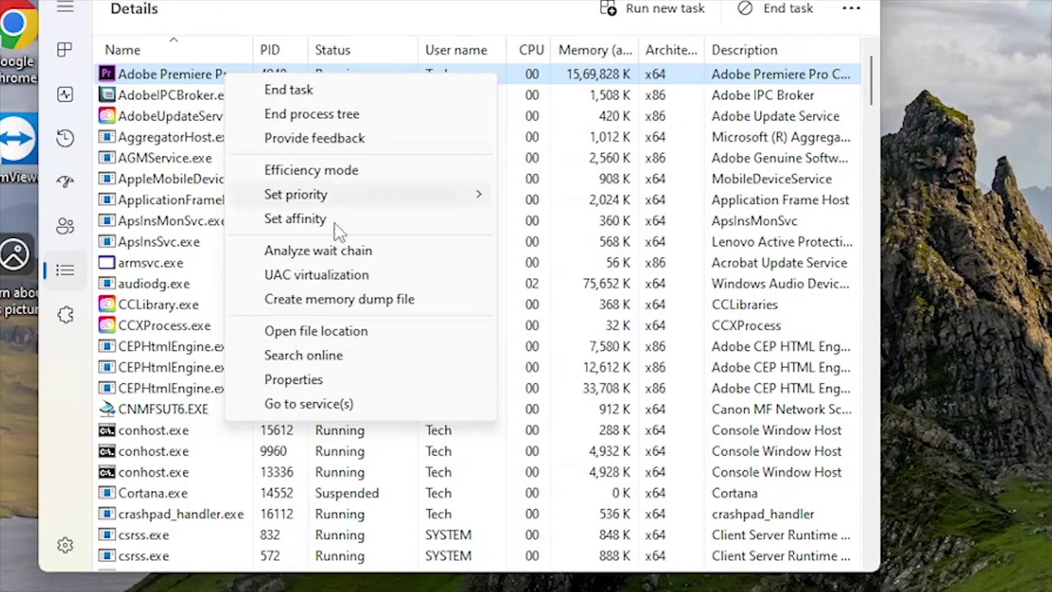
{"action": "mouse_move", "coordinate": [350, 198]}
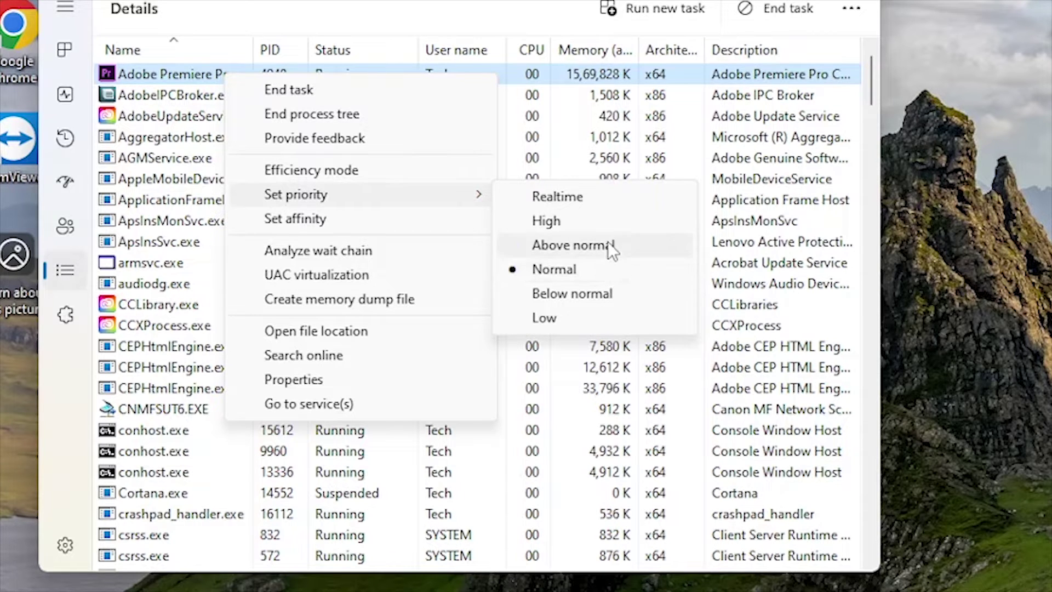
{"action": "left_click", "coordinate": [600, 206]}
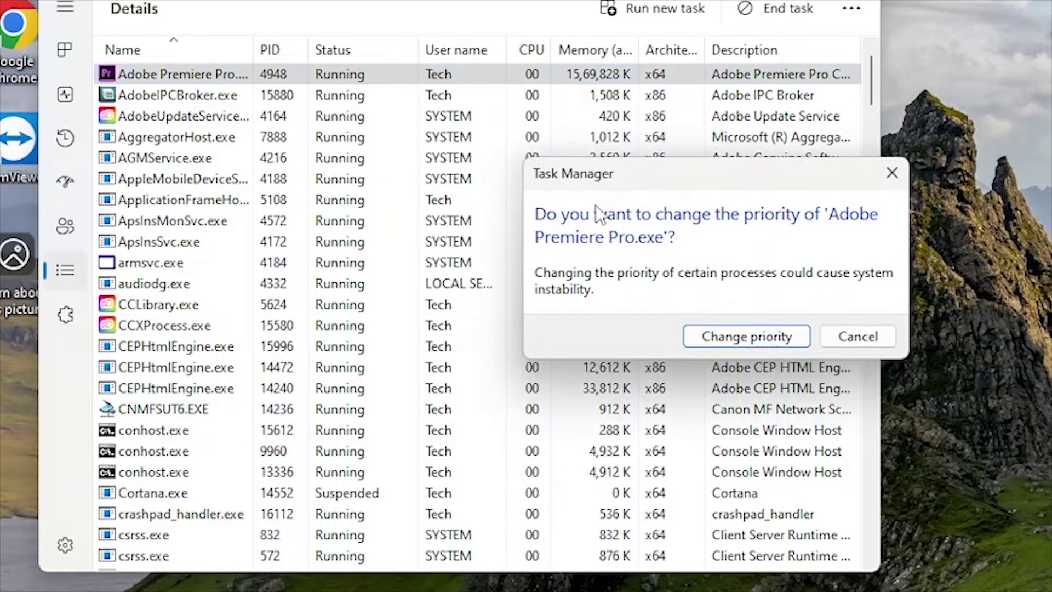
{"action": "left_click", "coordinate": [721, 340]}
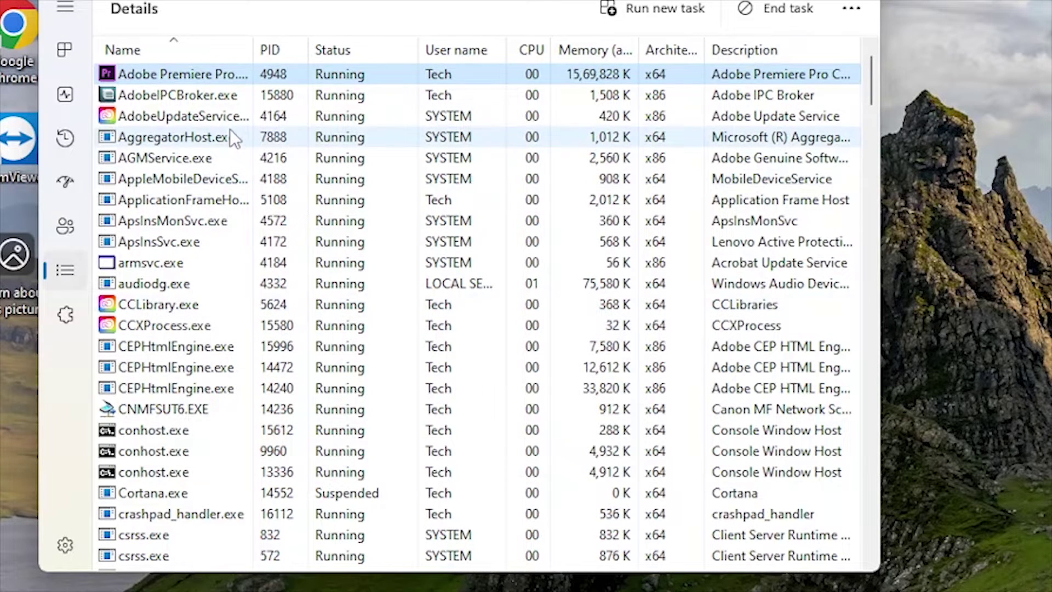
Set AdobeUpdateService.exe to High priority and confirm the change
{"action": "left_click", "coordinate": [216, 116]}
{"action": "right_click", "coordinate": [216, 117]}
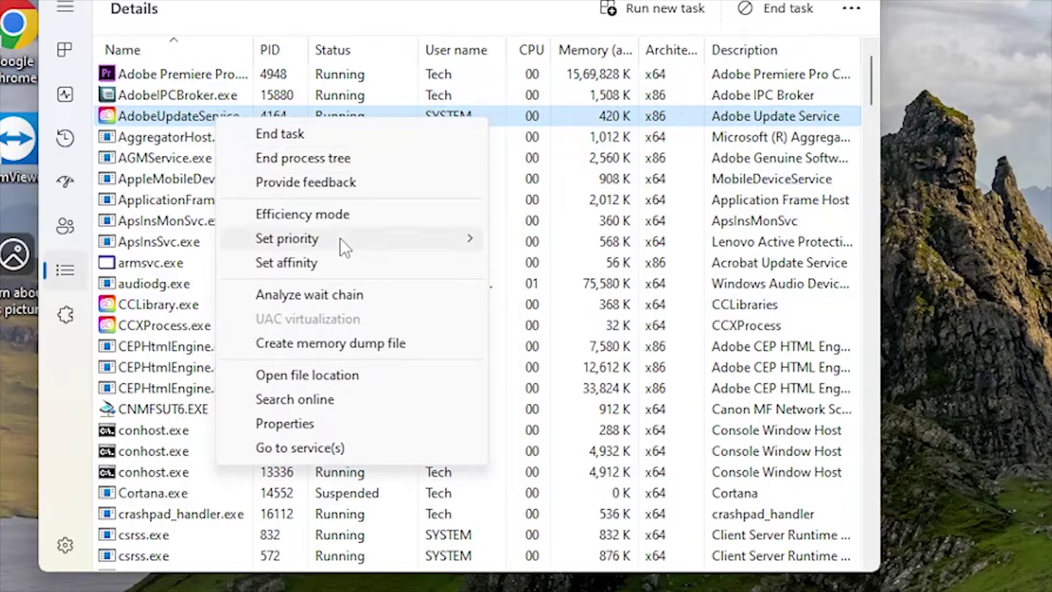
{"action": "mouse_move", "coordinate": [396, 245]}
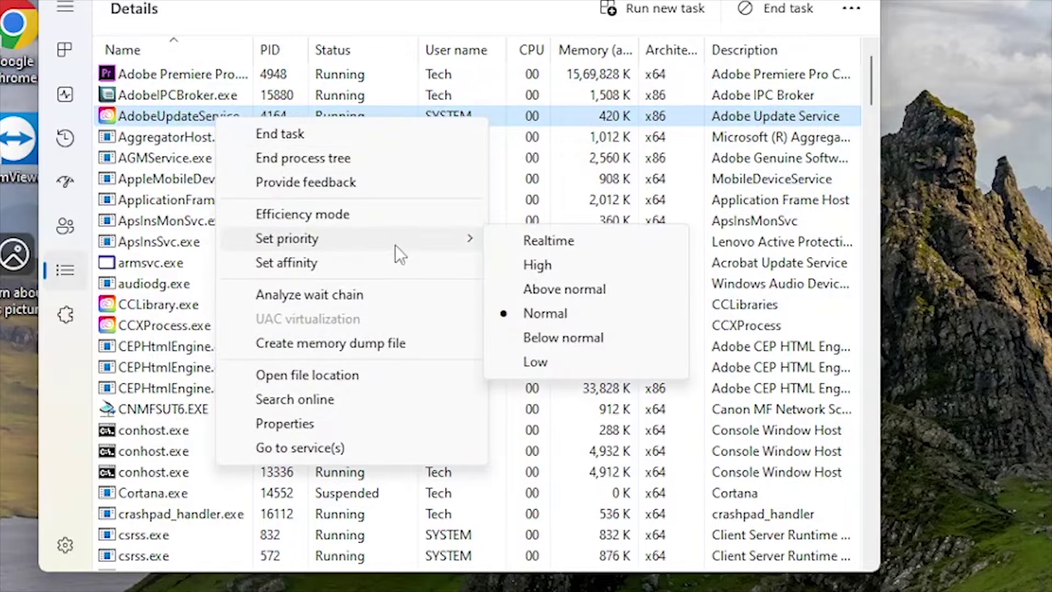
{"action": "left_click", "coordinate": [552, 268]}
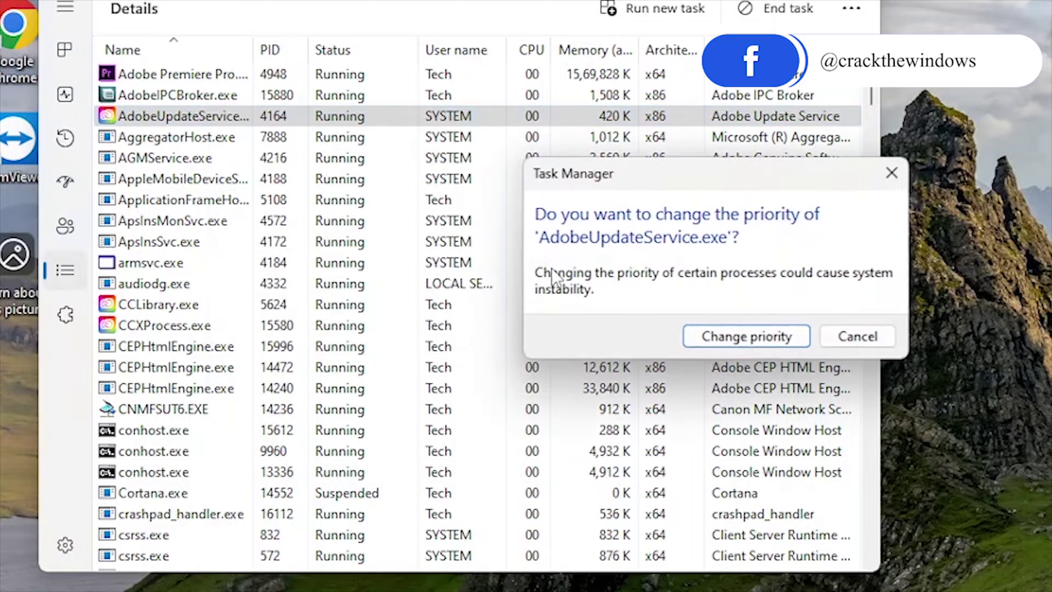
{"action": "left_click", "coordinate": [748, 336]}
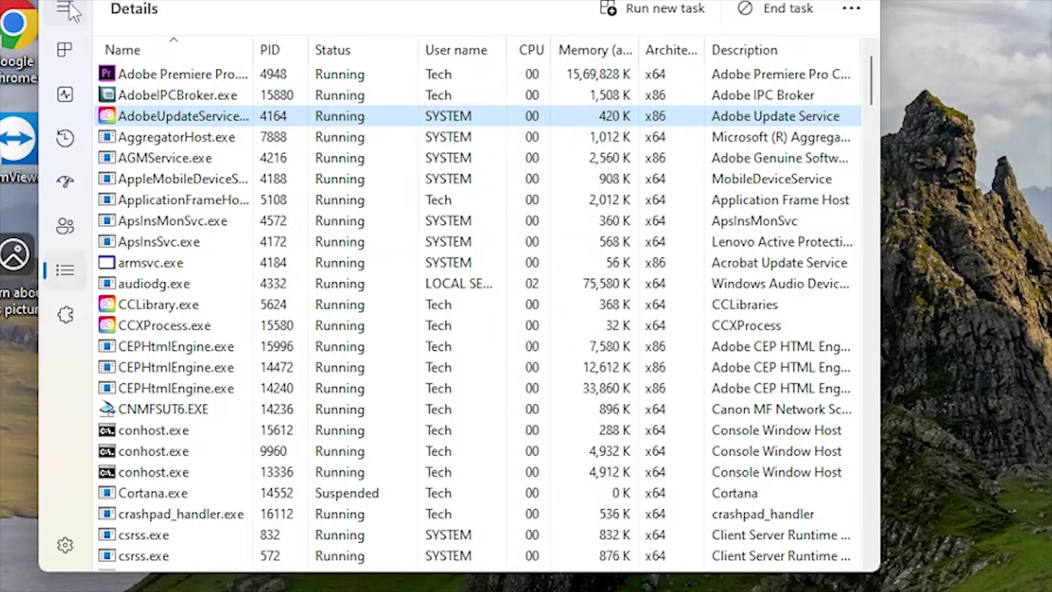
Go back to Details via Processes, then set AppleMobileDeviceService.exe to Low priority and confirm
{"action": "left_click", "coordinate": [65, 50]}
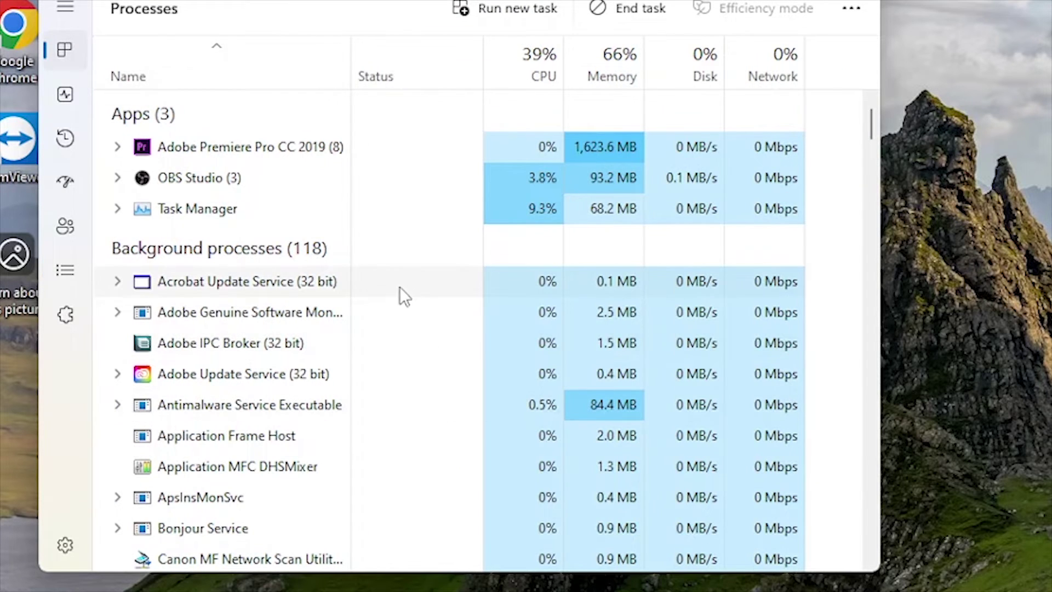
{"action": "left_click", "coordinate": [60, 268]}
{"action": "right_click", "coordinate": [437, 174]}
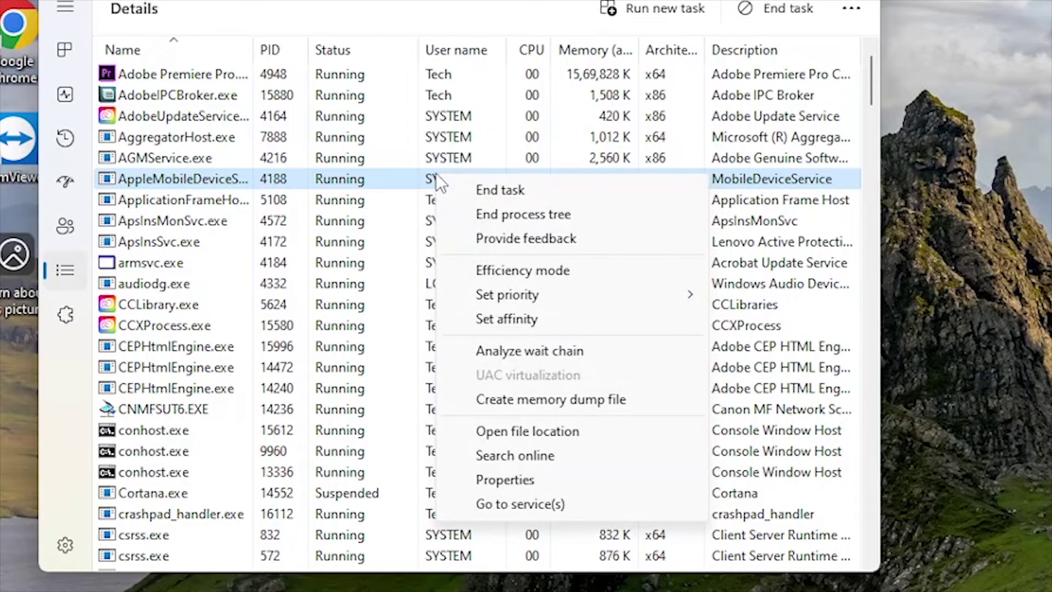
{"action": "mouse_move", "coordinate": [545, 293]}
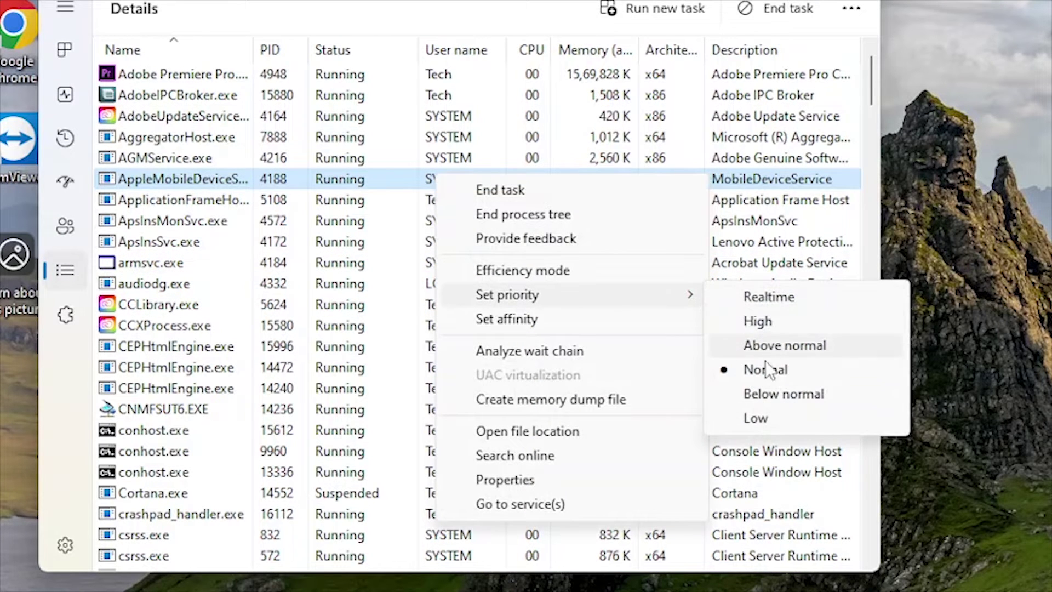
{"action": "left_click", "coordinate": [757, 418]}
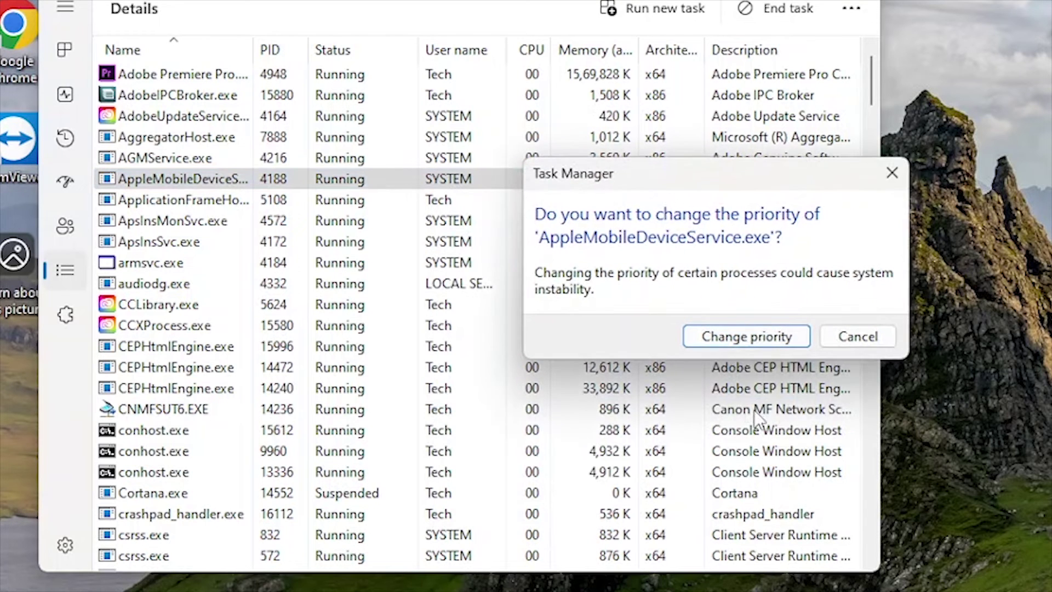
{"action": "left_click", "coordinate": [744, 336]}
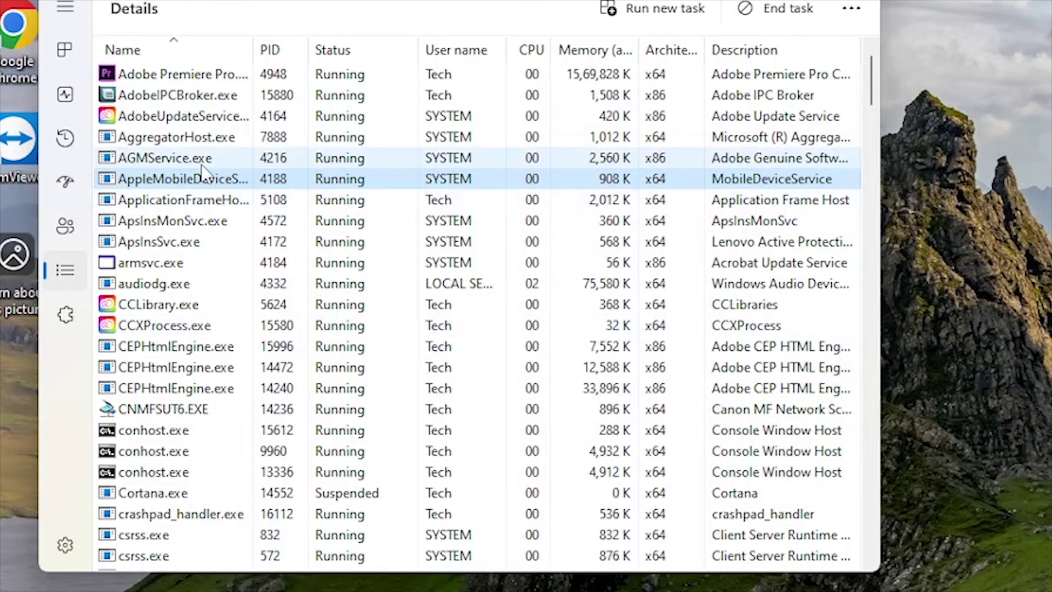
Reset AdobeUpdateService.exe to Normal priority and confirm the change
{"action": "right_click", "coordinate": [216, 125]}
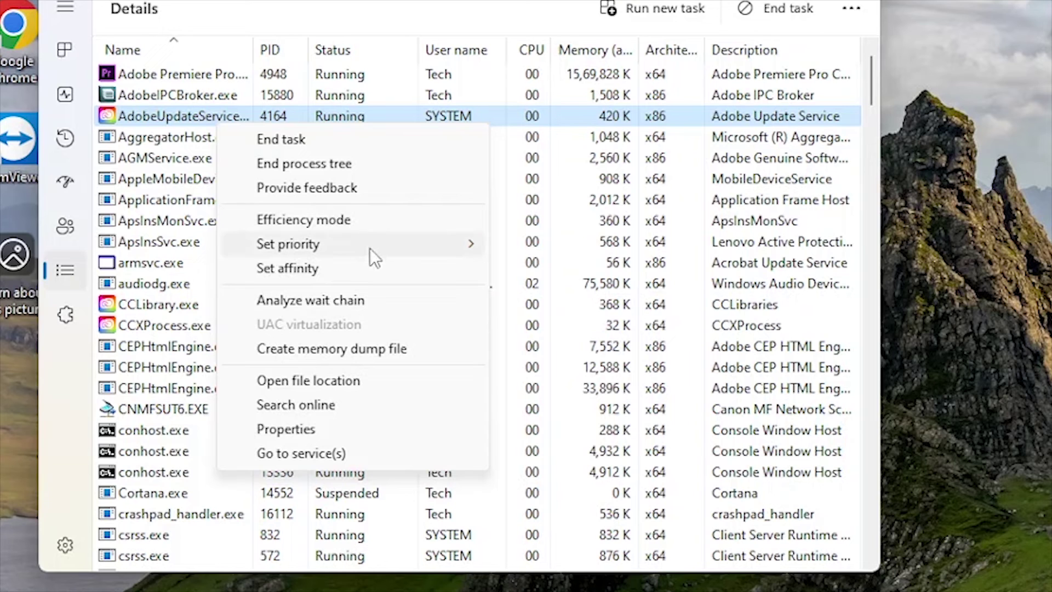
{"action": "mouse_move", "coordinate": [370, 248]}
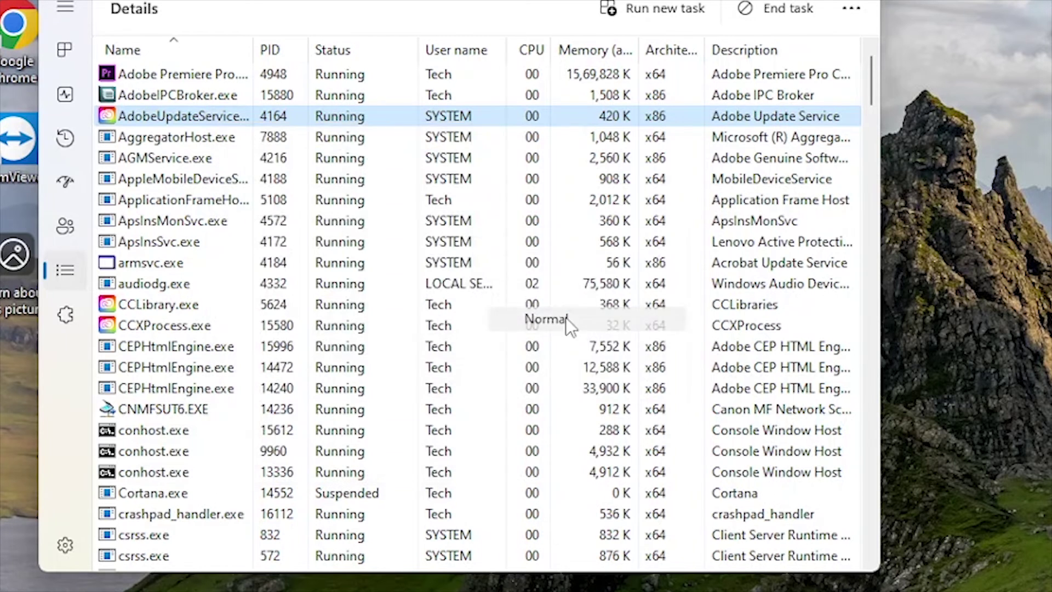
{"action": "left_click", "coordinate": [749, 336]}
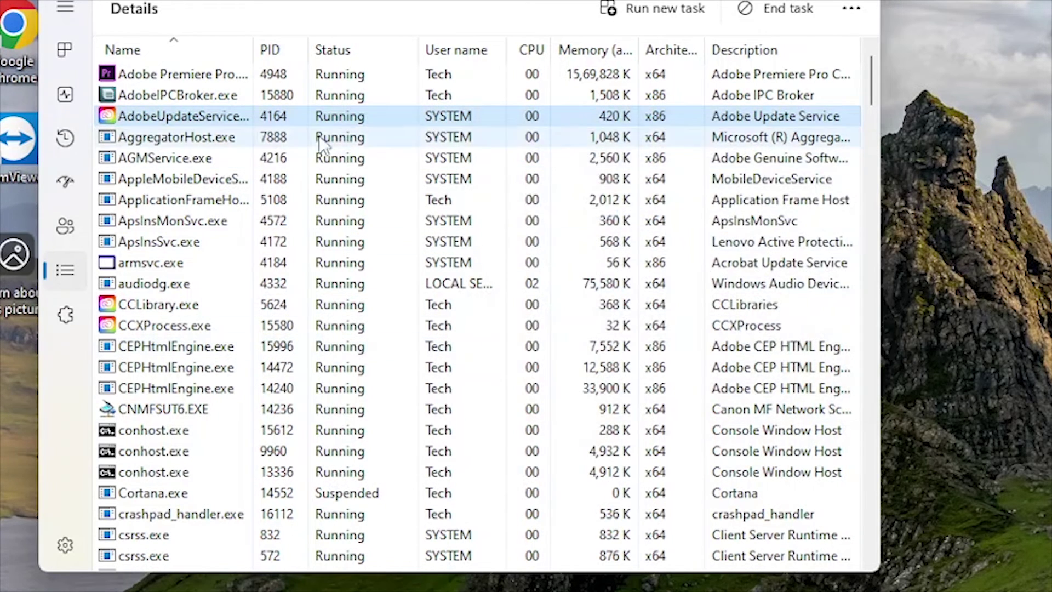